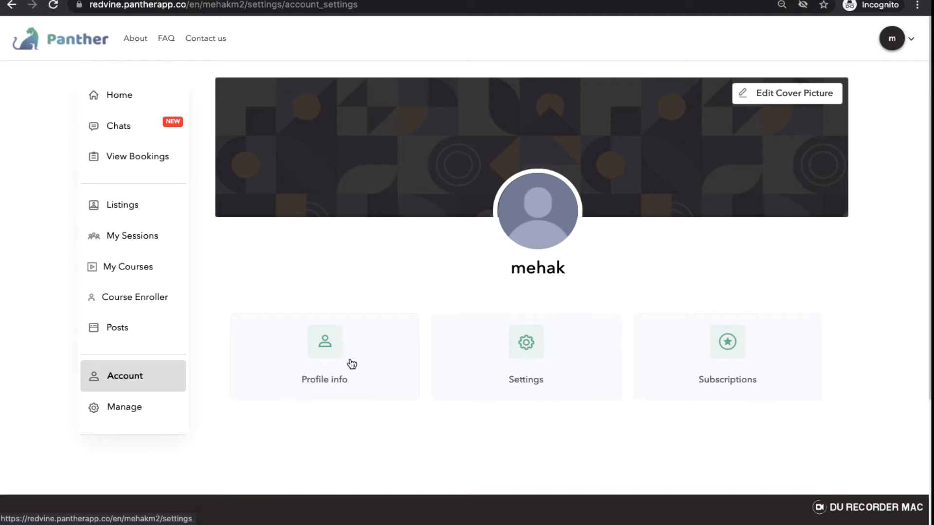
Open the profile information form, review its fields, and return to the account overview
{"action": "left_click", "coordinate": [351, 363]}
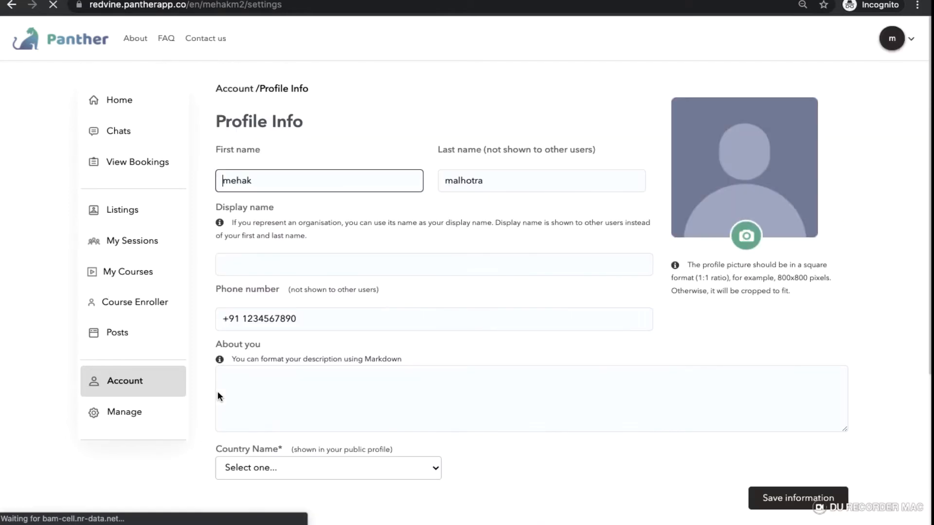
{"action": "left_click", "coordinate": [217, 391]}
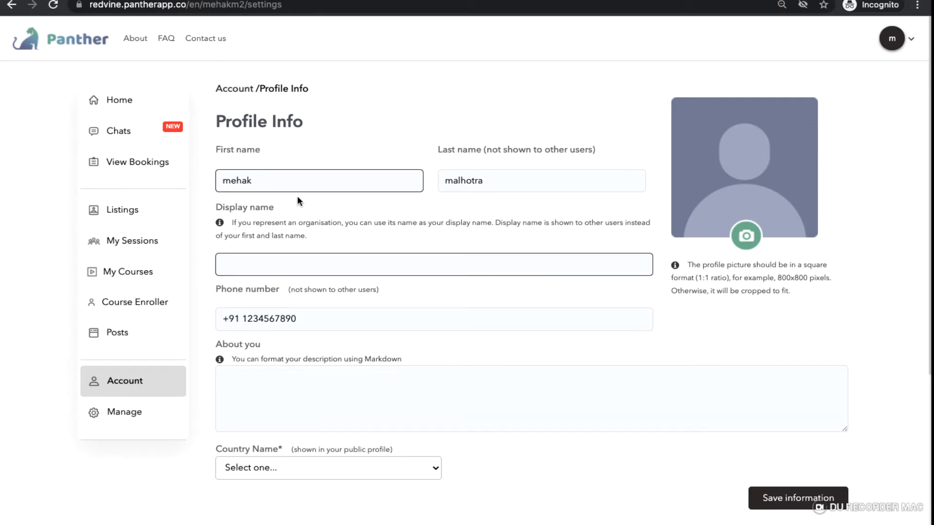
{"action": "scroll", "coordinate": [340, 379], "scroll_direction": "down", "scroll_amount": 3}
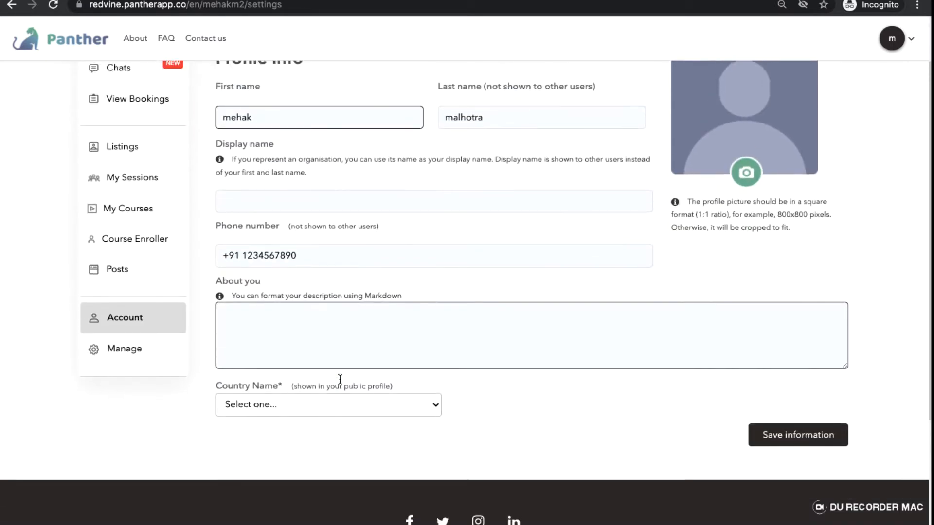
{"action": "scroll", "coordinate": [340, 382], "scroll_direction": "up", "scroll_amount": 3}
{"action": "scroll", "coordinate": [303, 403], "scroll_direction": "down", "scroll_amount": 3}
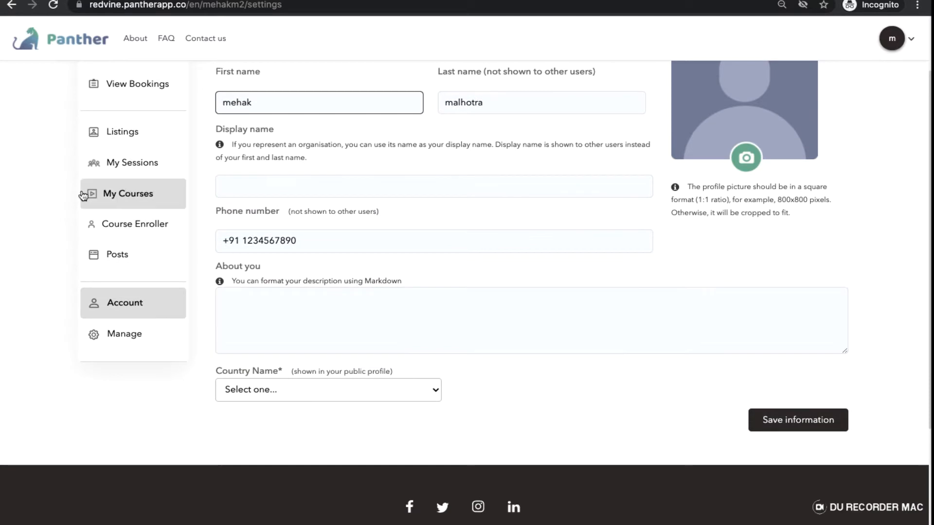
{"action": "left_click", "coordinate": [11, 4]}
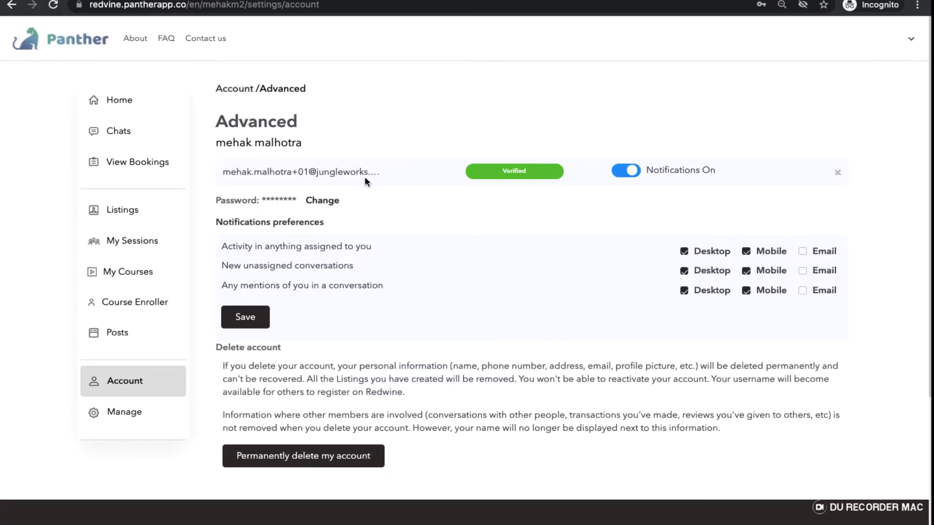
Review the notification preferences and account deletion section of the advanced account settings, and return to the account overview
{"action": "scroll", "coordinate": [325, 313], "scroll_direction": "down", "scroll_amount": 1}
{"action": "scroll", "coordinate": [324, 314], "scroll_direction": "down", "scroll_amount": 2}
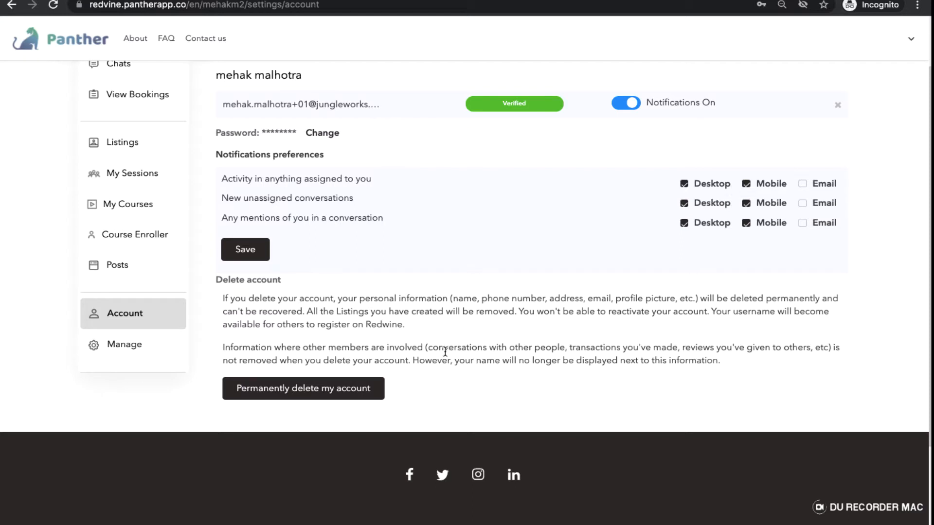
{"action": "left_click", "coordinate": [11, 4]}
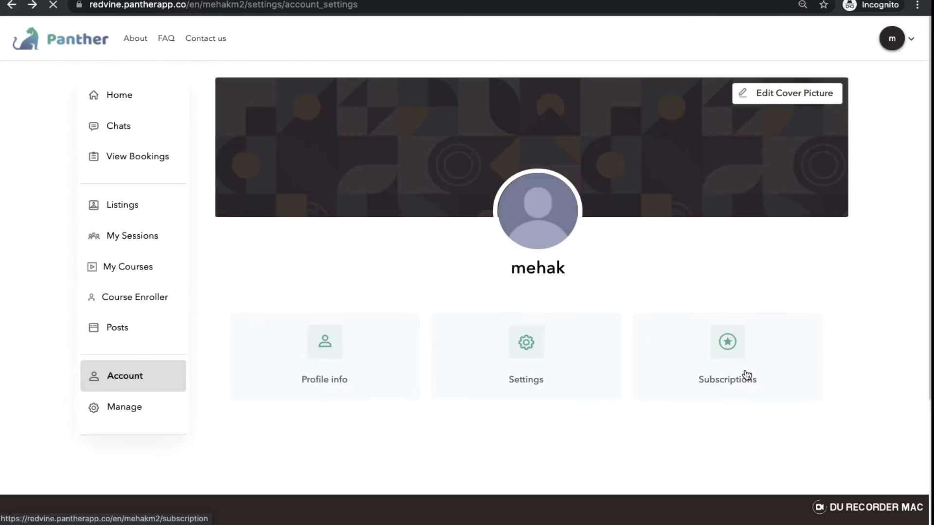
Open the subscription plans and start subscribing to the Silver plan, cancelling at the payment method selection
{"action": "left_click", "coordinate": [772, 378]}
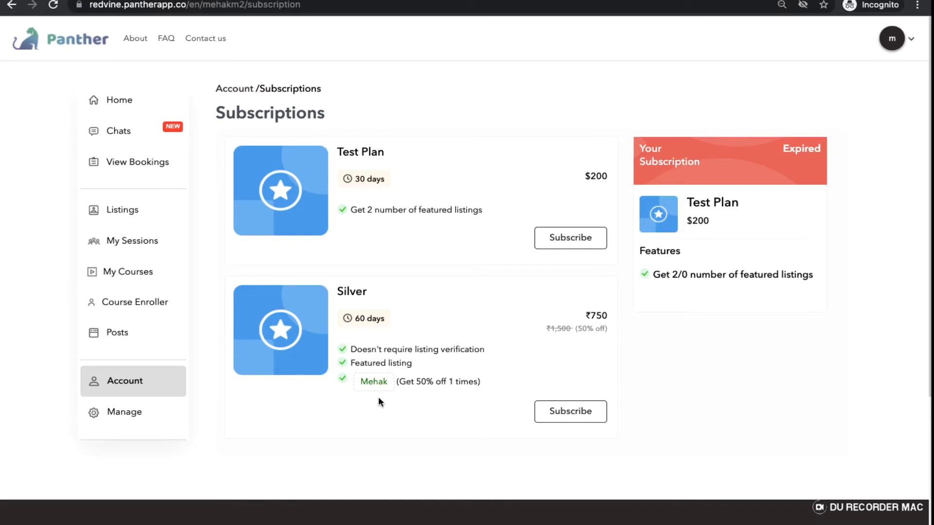
{"action": "left_click", "coordinate": [564, 413]}
{"action": "left_click", "coordinate": [536, 298]}
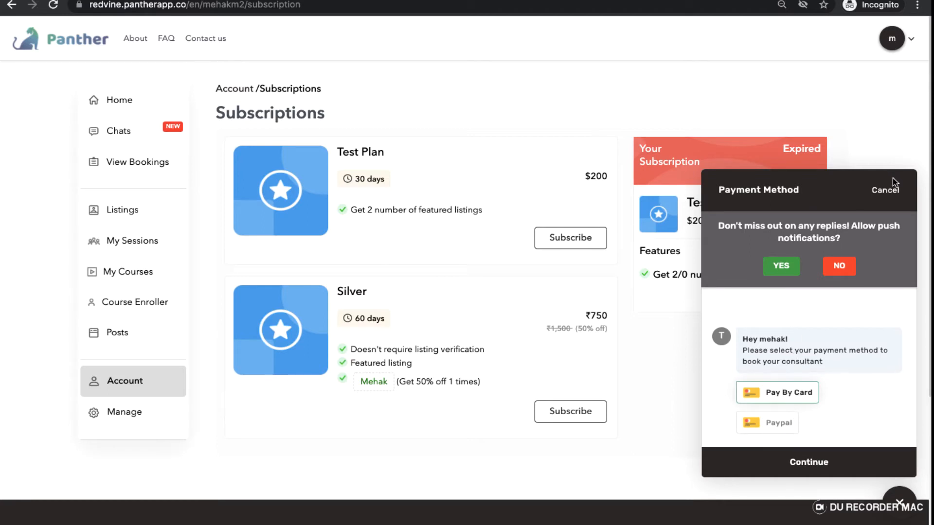
{"action": "left_click", "coordinate": [893, 191]}
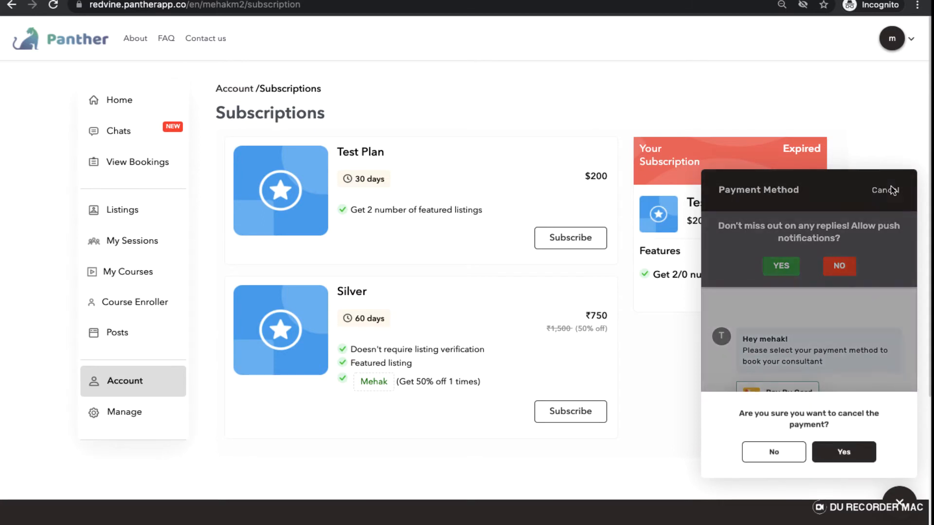
{"action": "left_click", "coordinate": [845, 452]}
{"action": "scroll", "coordinate": [767, 421], "scroll_direction": "down", "scroll_amount": 1}
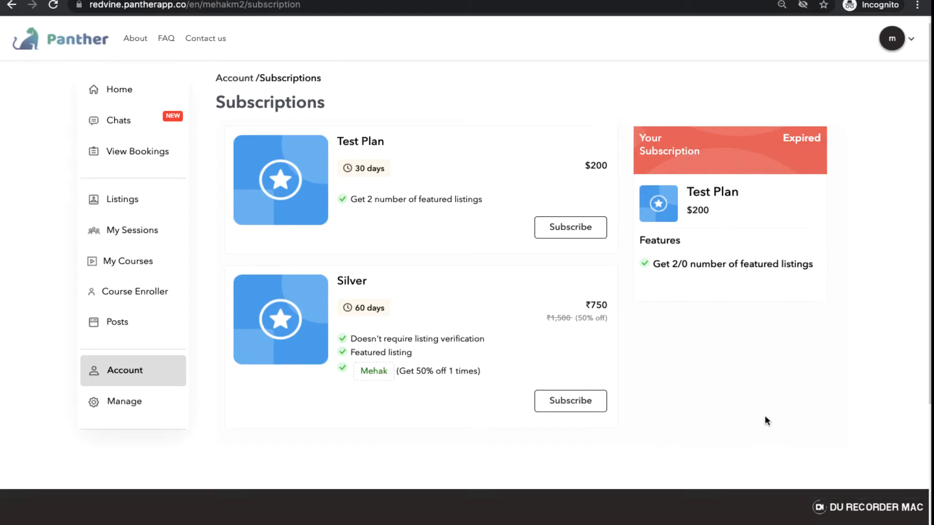
{"action": "scroll", "coordinate": [766, 418], "scroll_direction": "down", "scroll_amount": 2}
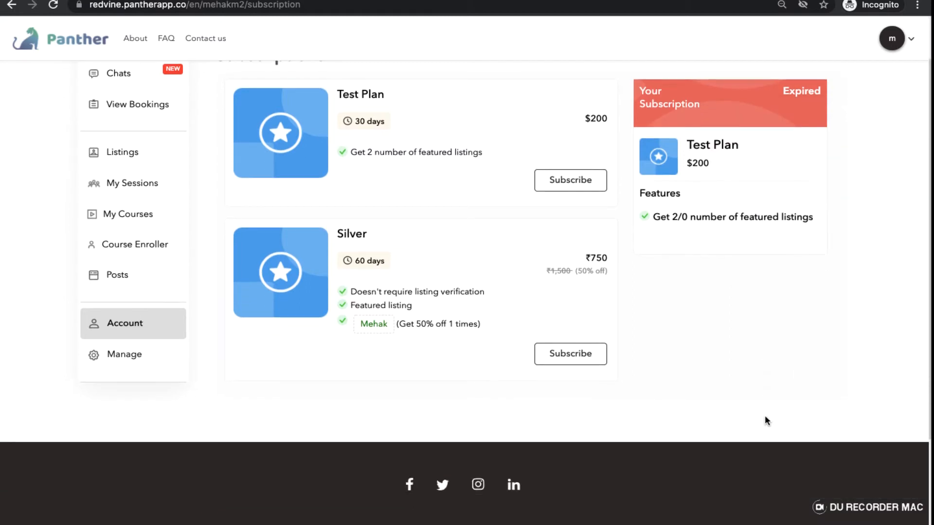
Open the Manage page and examine the available language preferences and work currencies without changing them
{"action": "left_click", "coordinate": [135, 355]}
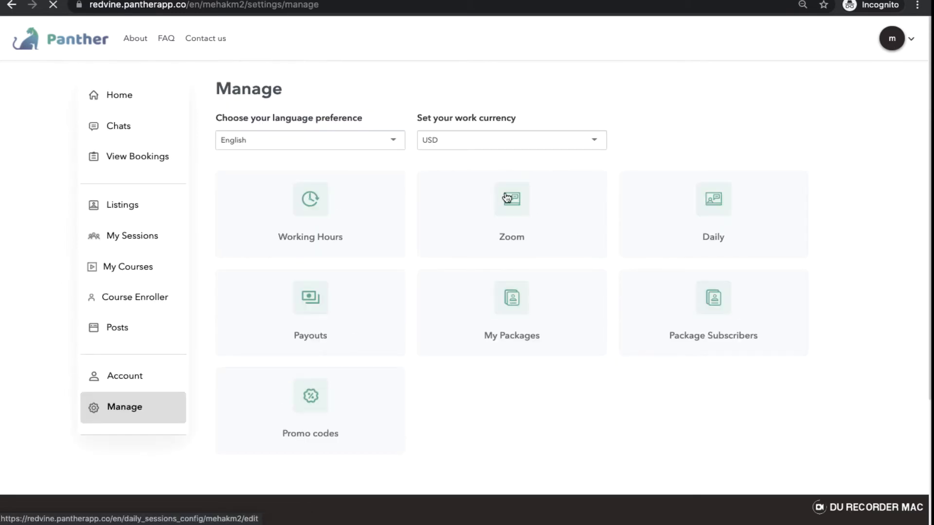
{"action": "left_click", "coordinate": [282, 137]}
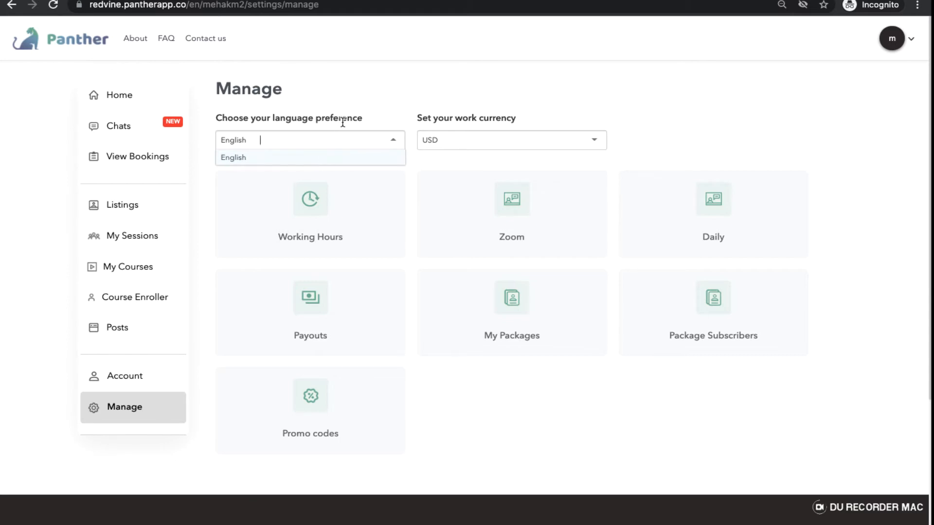
{"action": "left_click", "coordinate": [393, 97]}
{"action": "left_click", "coordinate": [444, 134]}
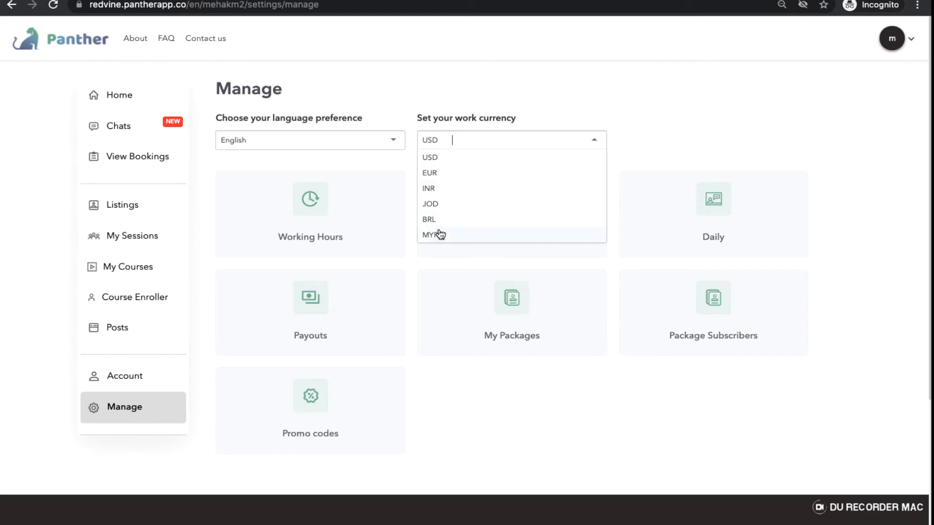
{"action": "left_click", "coordinate": [676, 124]}
Open the Working Hours settings in a new tab and review the timezone, buffer time and daily hours
{"action": "right_click", "coordinate": [331, 205]}
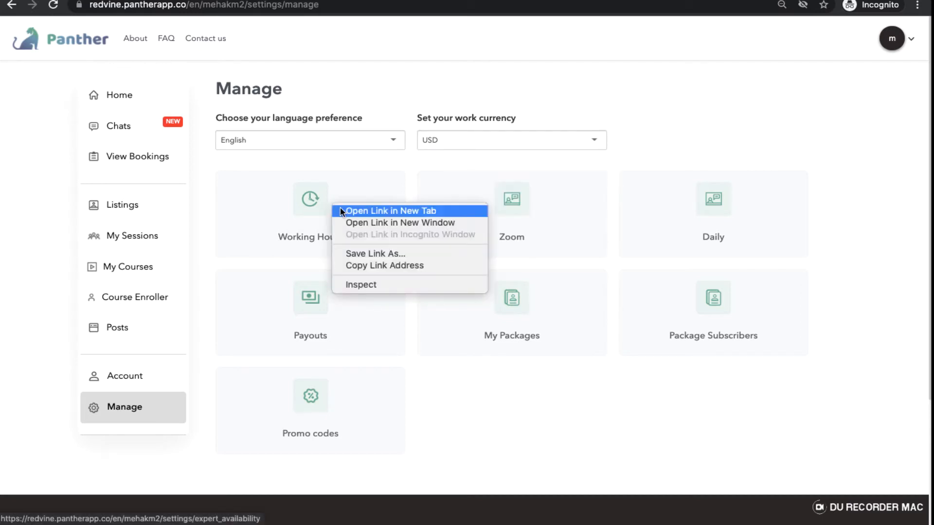
{"action": "left_click", "coordinate": [340, 209]}
{"action": "left_click", "coordinate": [195, 1]}
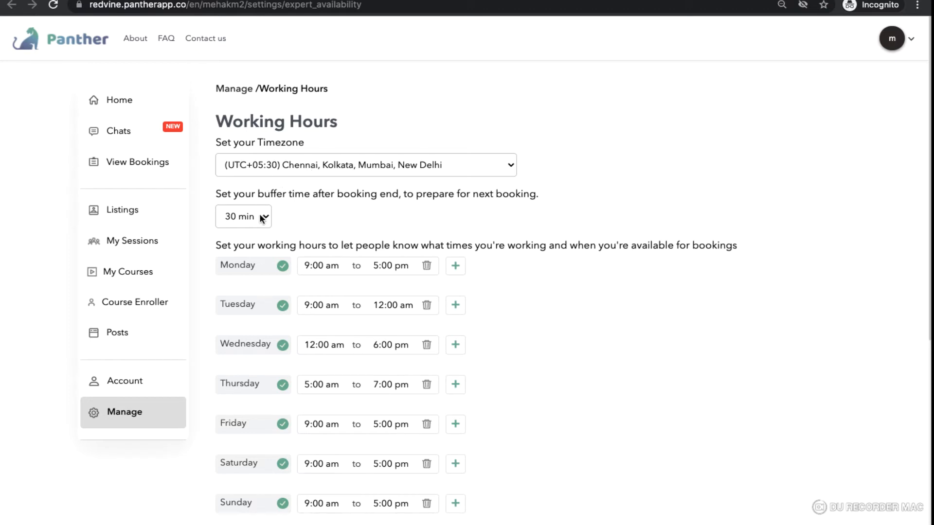
{"action": "scroll", "coordinate": [261, 316], "scroll_direction": "down", "scroll_amount": 3}
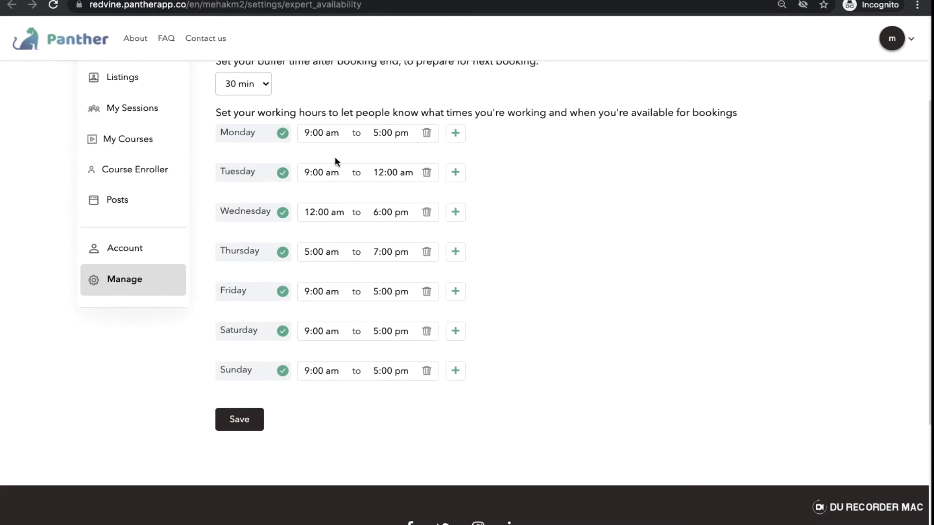
Switch off Wednesday in the working hours and close the tab without saving
{"action": "left_click", "coordinate": [282, 213]}
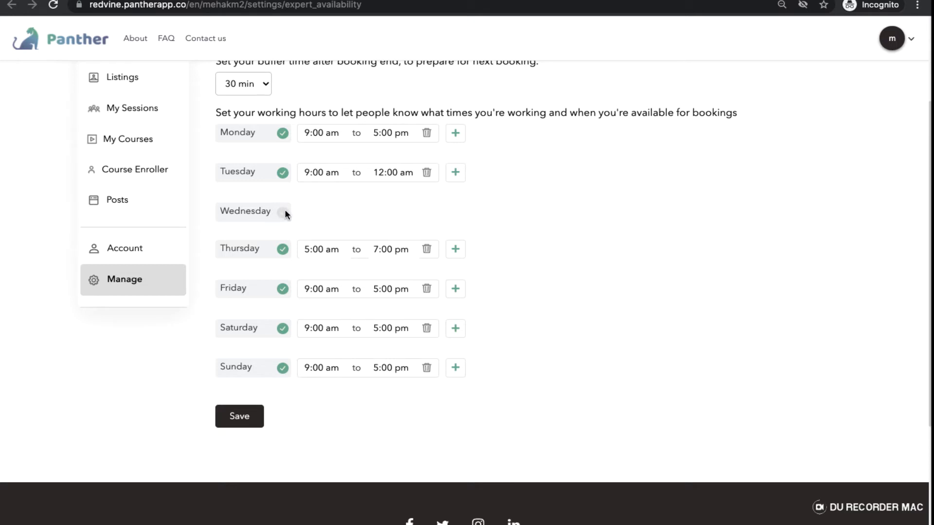
{"action": "scroll", "coordinate": [195, 311], "scroll_direction": "up", "scroll_amount": 3}
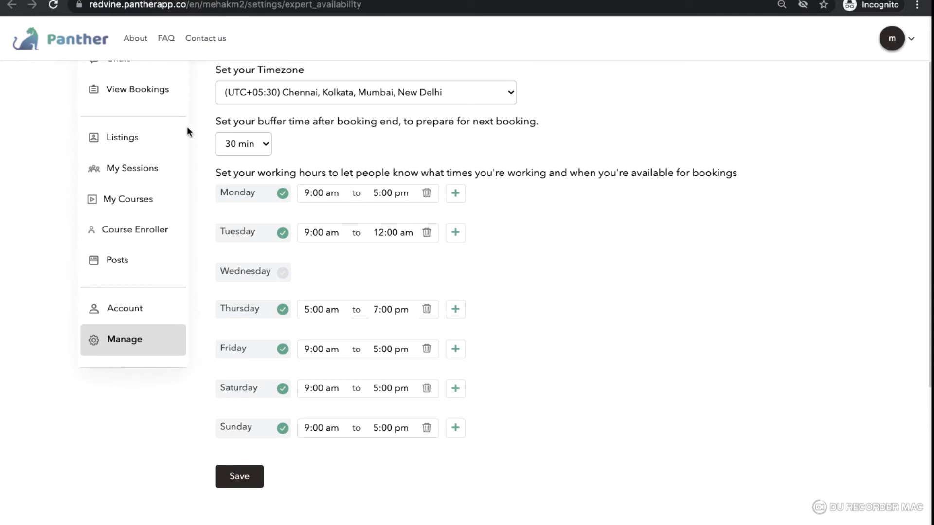
{"action": "key", "text": "super+w"}
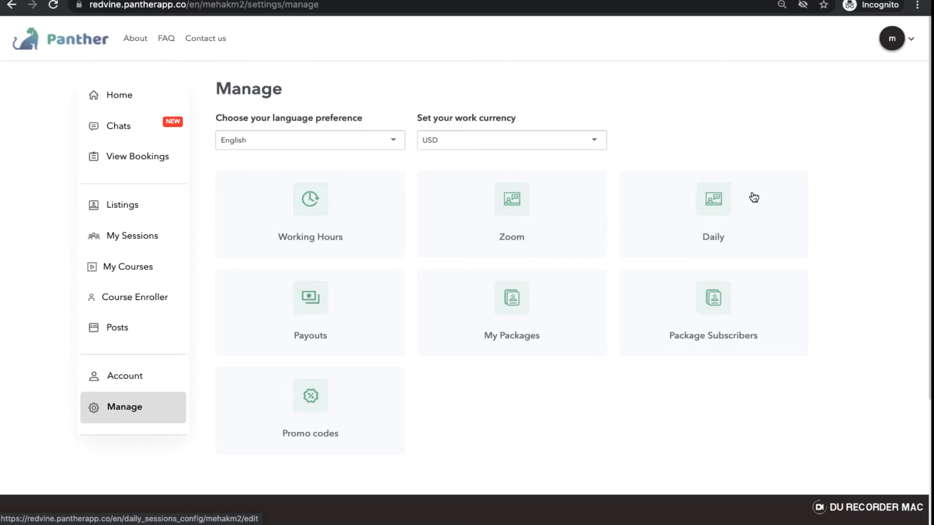
Open Payouts from the Manage page in a new tab and review the transaction history
{"action": "right_click", "coordinate": [327, 303]}
{"action": "left_click", "coordinate": [340, 301]}
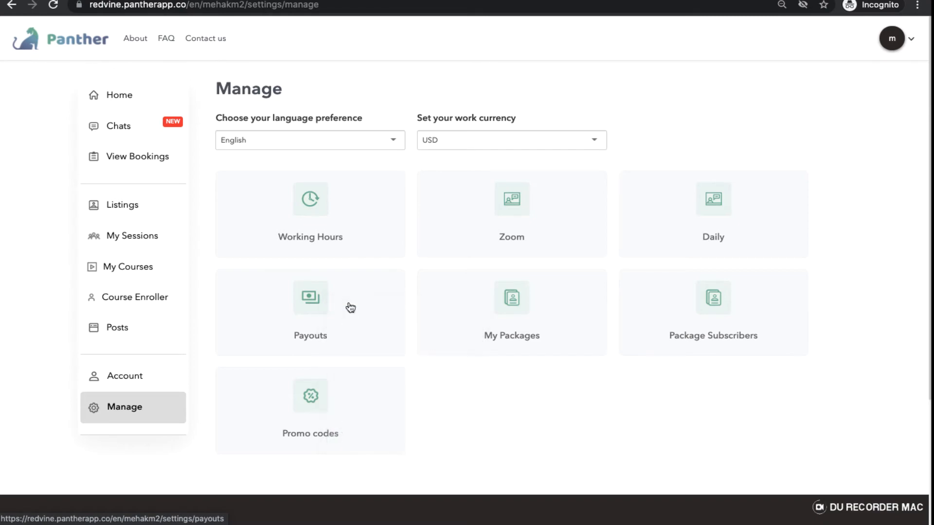
{"action": "left_click", "coordinate": [234, 1]}
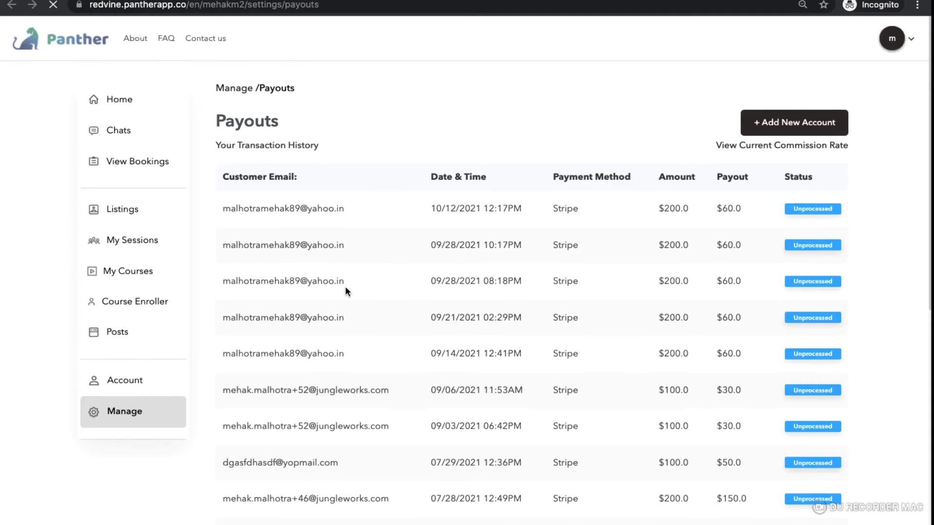
{"action": "scroll", "coordinate": [345, 287], "scroll_direction": "down", "scroll_amount": 3}
{"action": "scroll", "coordinate": [347, 291], "scroll_direction": "up", "scroll_amount": 2}
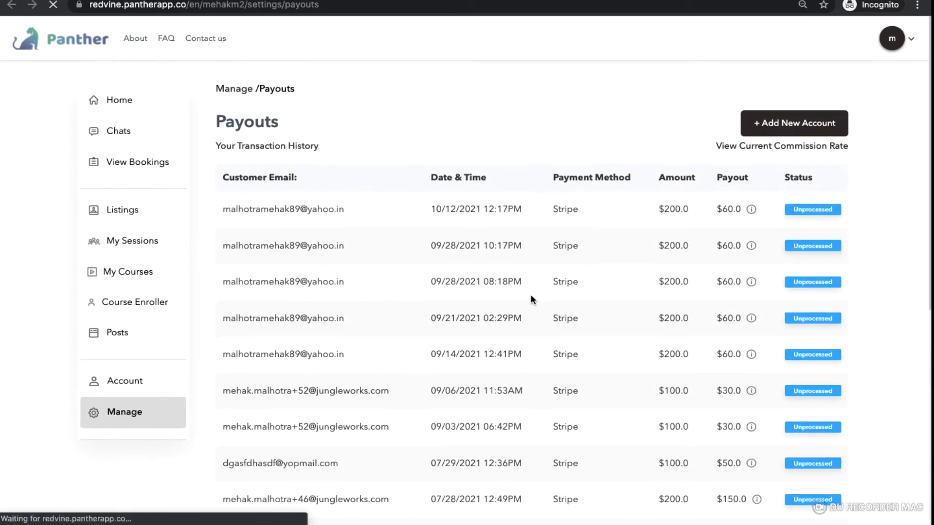
{"action": "scroll", "coordinate": [531, 300], "scroll_direction": "down", "scroll_amount": 5}
{"action": "scroll", "coordinate": [524, 318], "scroll_direction": "down", "scroll_amount": 3}
{"action": "scroll", "coordinate": [524, 317], "scroll_direction": "up", "scroll_amount": 10}
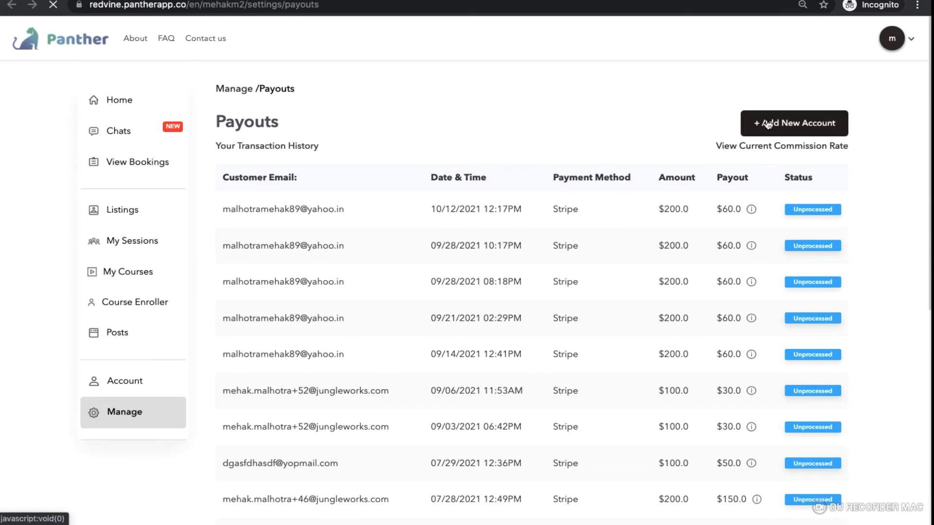
Start adding a new payout account with Stripe, review the bank account details form, and return to the payouts
{"action": "left_click", "coordinate": [767, 125]}
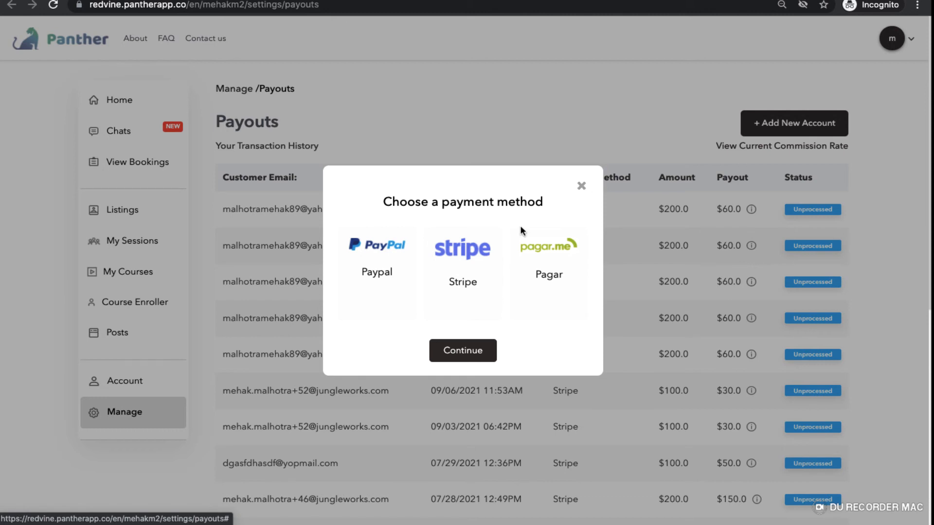
{"action": "left_click", "coordinate": [463, 277]}
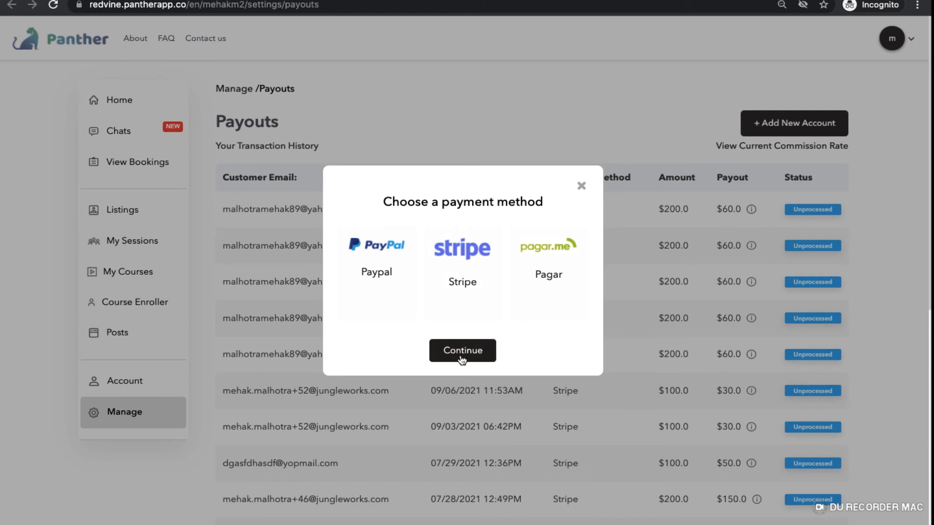
{"action": "left_click", "coordinate": [468, 295]}
{"action": "left_click", "coordinate": [469, 360]}
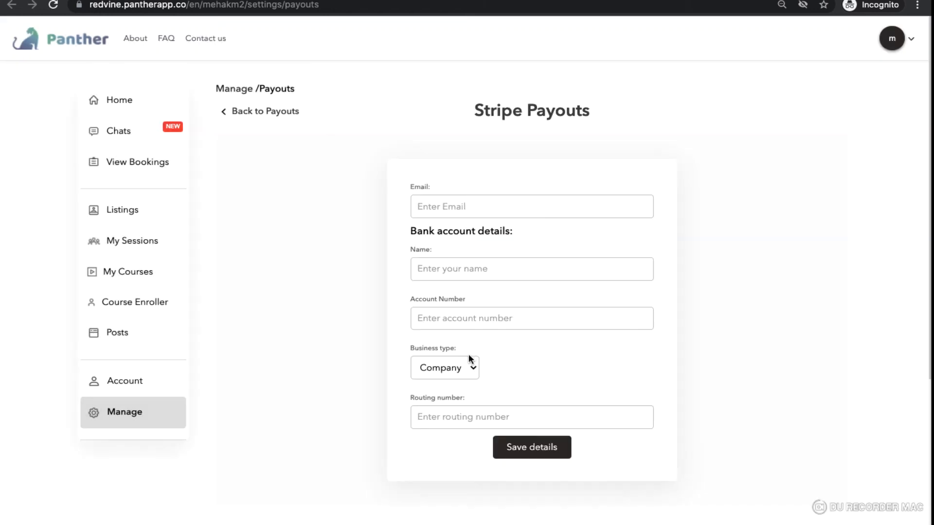
{"action": "scroll", "coordinate": [494, 299], "scroll_direction": "down", "scroll_amount": 2}
{"action": "scroll", "coordinate": [496, 291], "scroll_direction": "up", "scroll_amount": 2}
{"action": "left_click", "coordinate": [249, 111]}
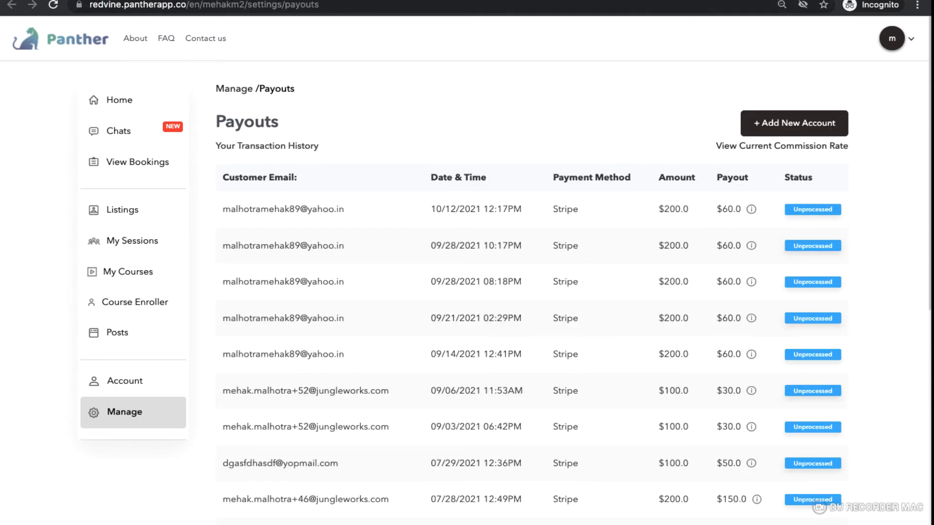
Return to the Manage page and open My Packages in a new tab
{"action": "left_click", "coordinate": [108, 1]}
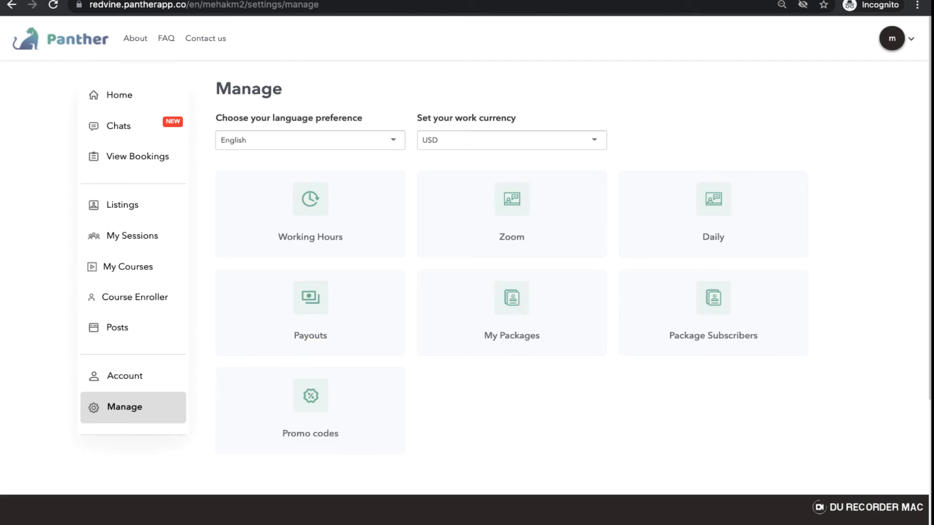
{"action": "right_click", "coordinate": [516, 306]}
{"action": "left_click", "coordinate": [517, 307]}
{"action": "left_click", "coordinate": [224, 0]}
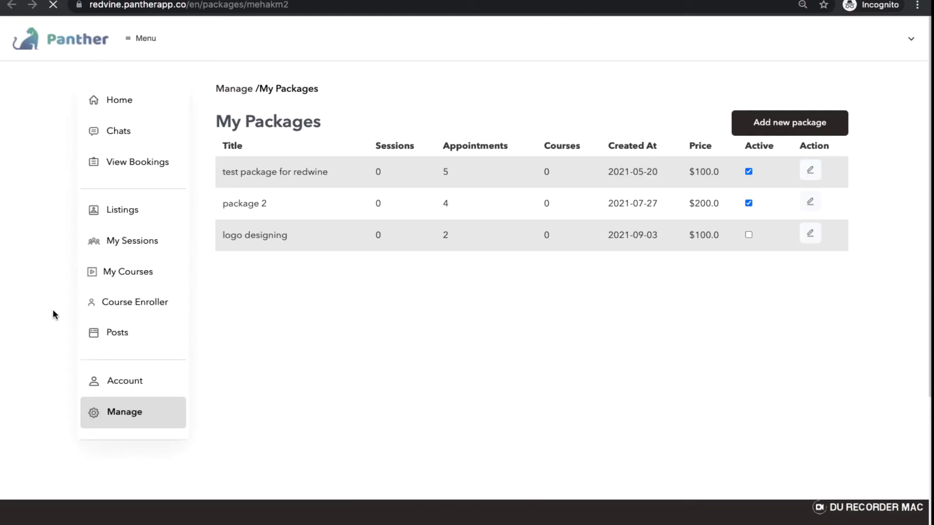
Start a new slot-booking package named "Test package for appointments" and assign the available listing to it
{"action": "left_click", "coordinate": [785, 125]}
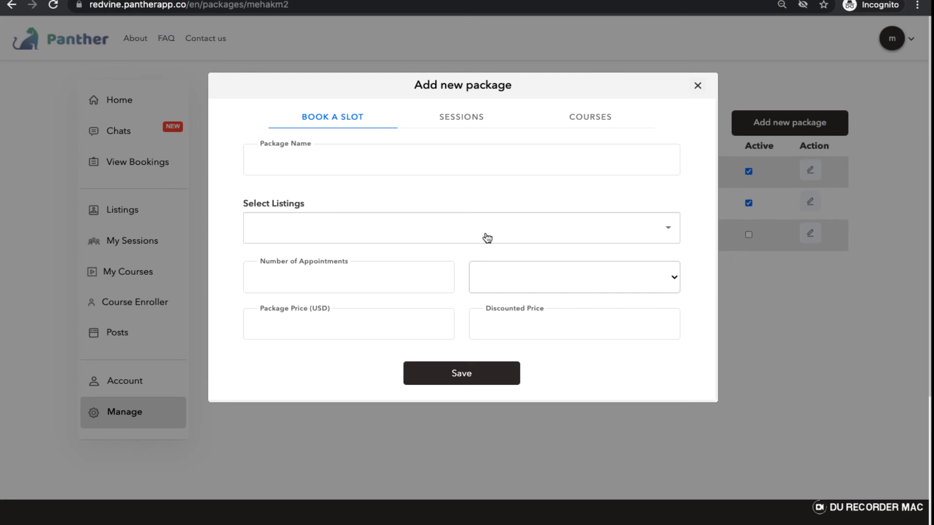
{"action": "left_click", "coordinate": [307, 156]}
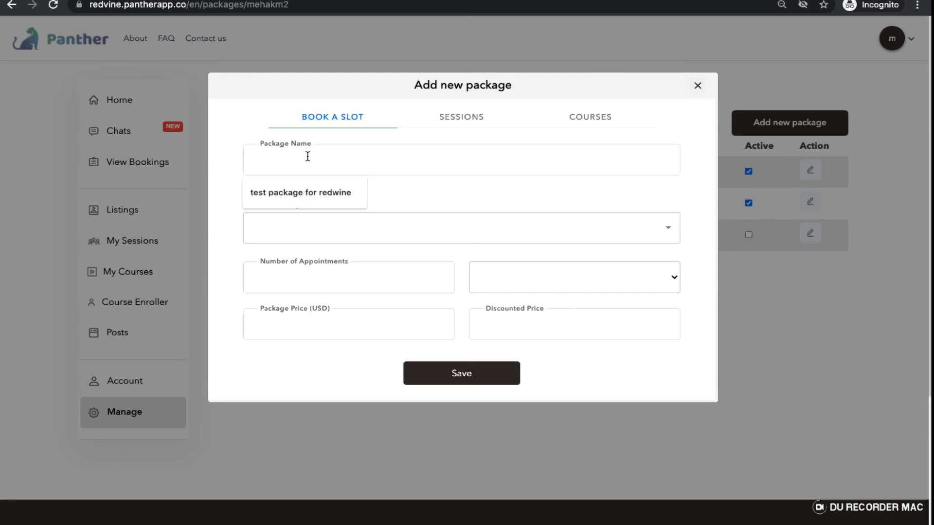
{"action": "type", "text": "Test package for appointments"}
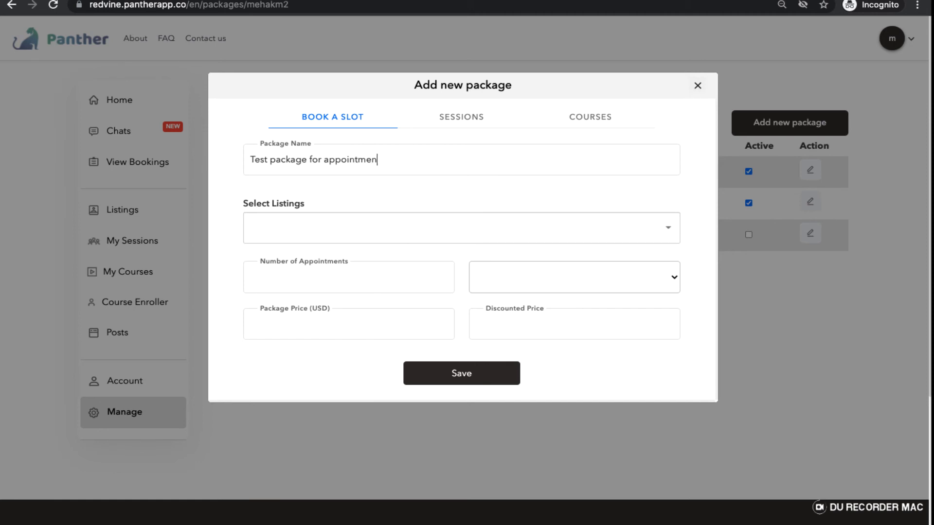
{"action": "left_click", "coordinate": [291, 234]}
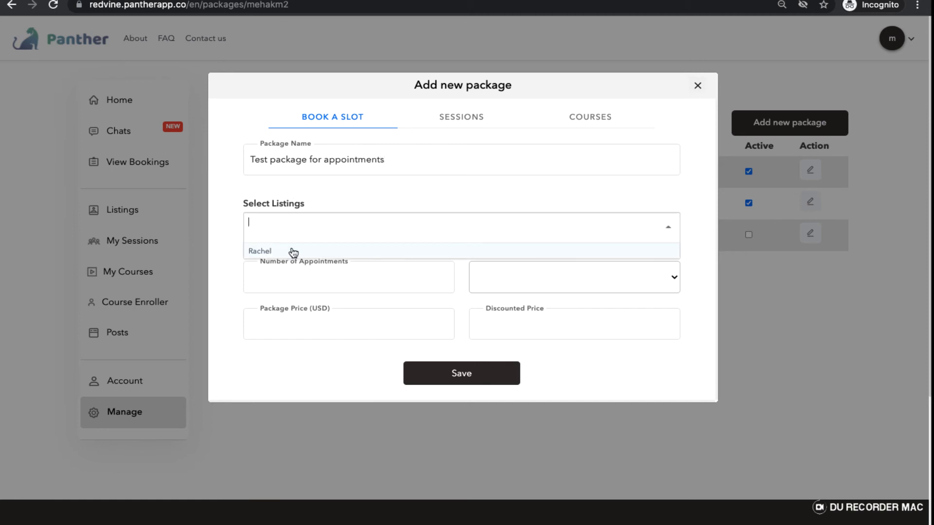
{"action": "left_click", "coordinate": [292, 250]}
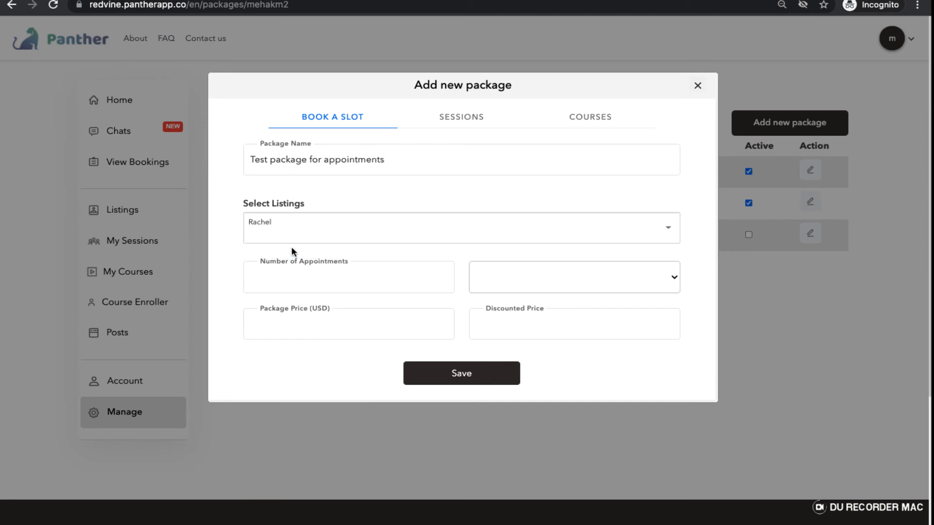
Set the package to 10 appointments of 15 min each
{"action": "left_click", "coordinate": [291, 291]}
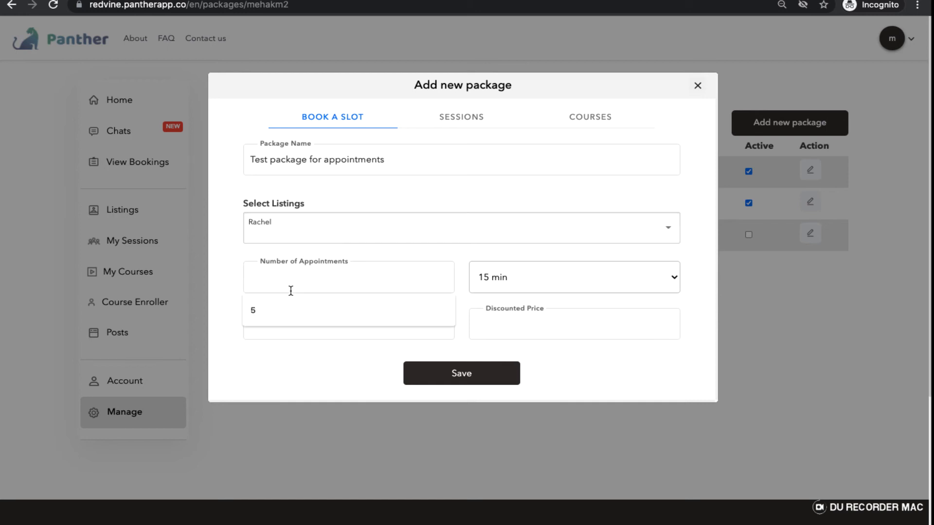
{"action": "type", "text": "10"}
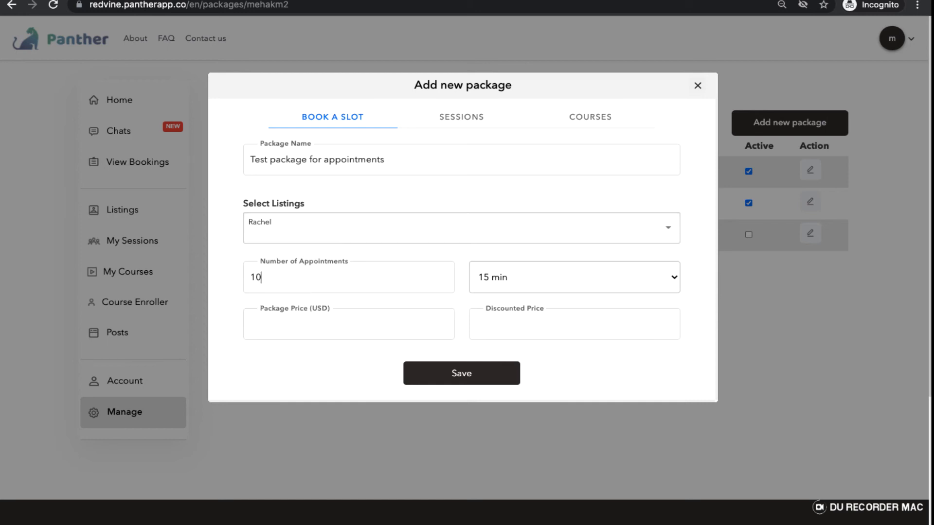
{"action": "left_click", "coordinate": [569, 276]}
{"action": "left_click", "coordinate": [541, 279]}
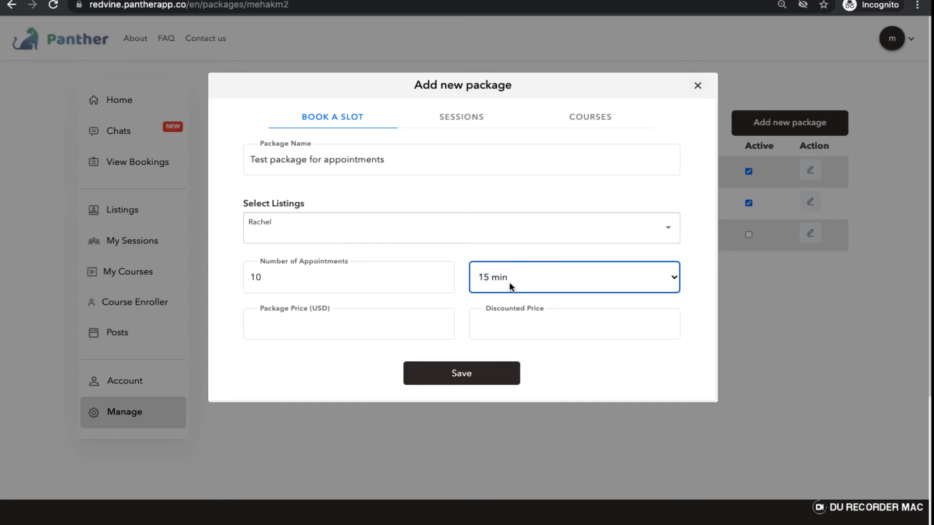
Set the package price to 1000 USD with a discounted price of 900, save the package, and check its price in the list
{"action": "left_click", "coordinate": [376, 337]}
{"action": "type", "text": "1"}
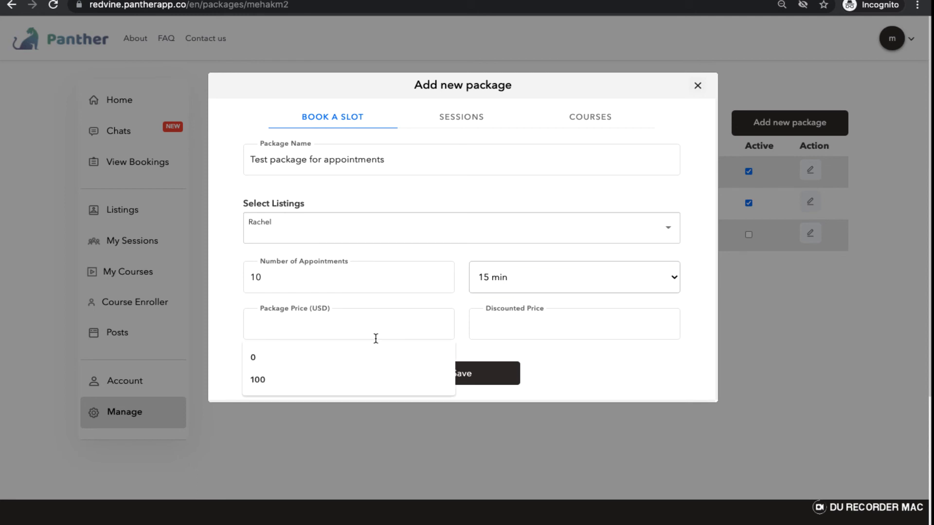
{"action": "type", "text": "000"}
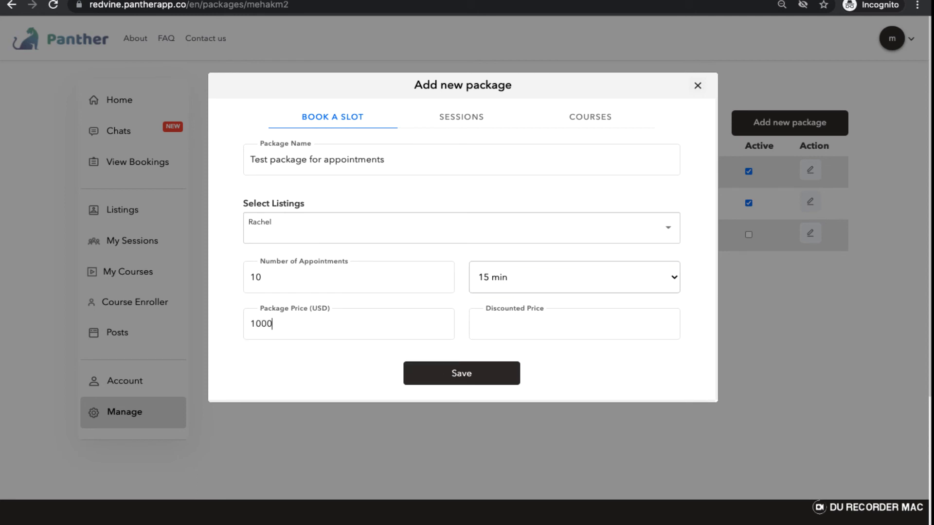
{"action": "left_click", "coordinate": [592, 331]}
{"action": "type", "text": "900"}
{"action": "left_click", "coordinate": [502, 378]}
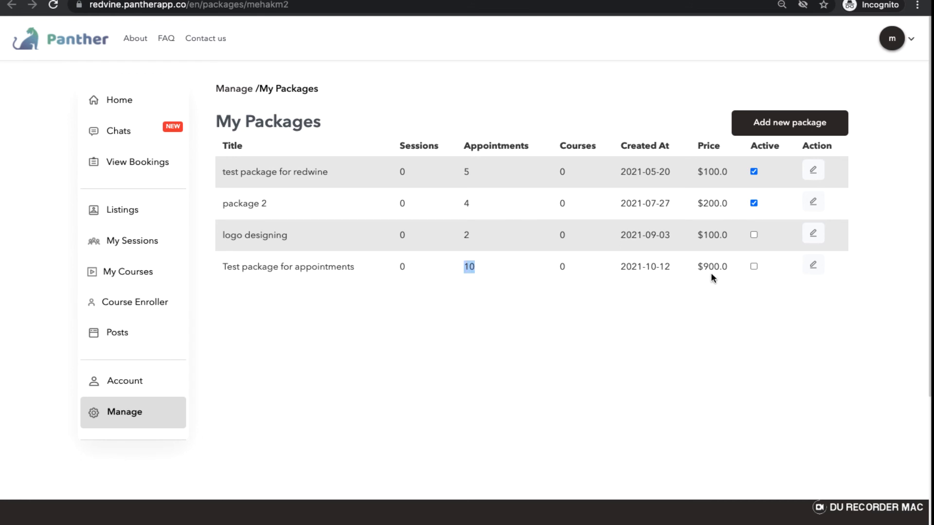
{"action": "left_click_drag", "start_coordinate": [731, 266], "coordinate": [693, 264]}
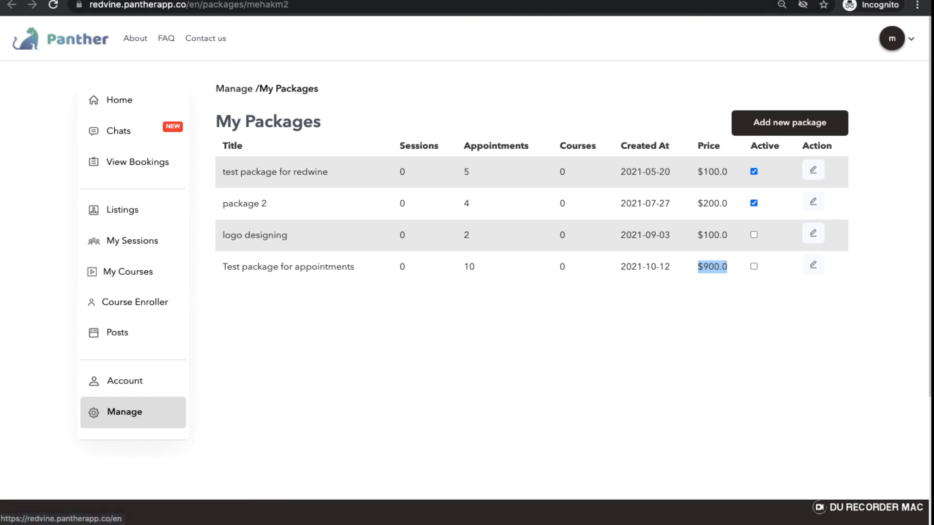
Return to the Manage page, open Package Subscribers in a new tab, and review the package purchases
{"action": "left_click", "coordinate": [70, 0]}
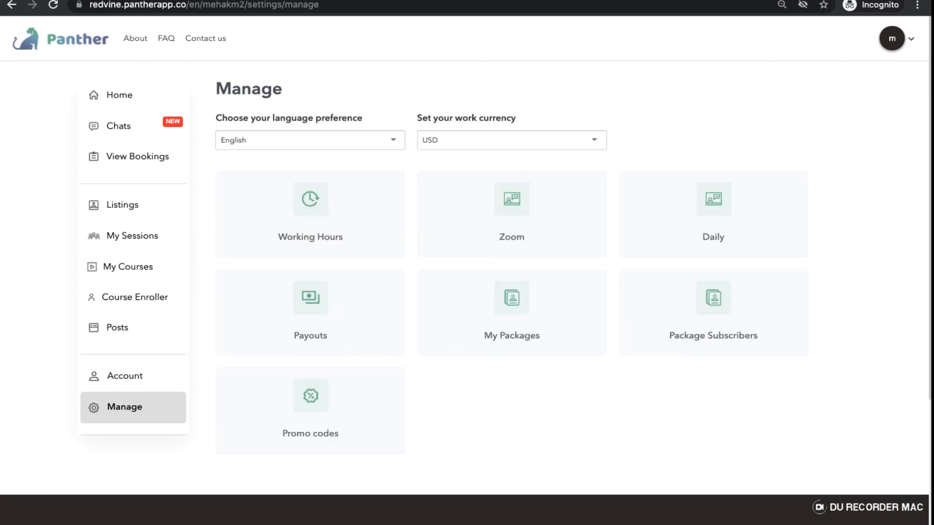
{"action": "right_click", "coordinate": [713, 298]}
{"action": "left_click", "coordinate": [722, 305]}
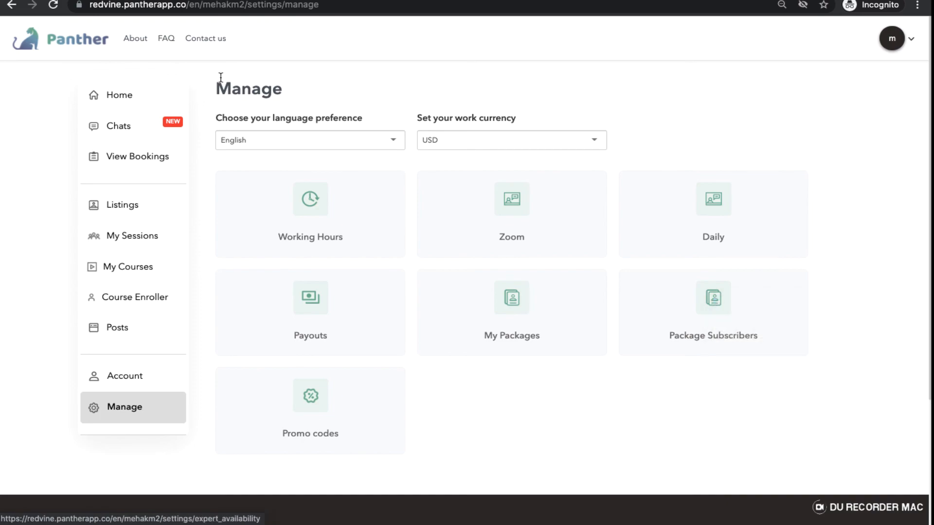
{"action": "left_click", "coordinate": [250, 1]}
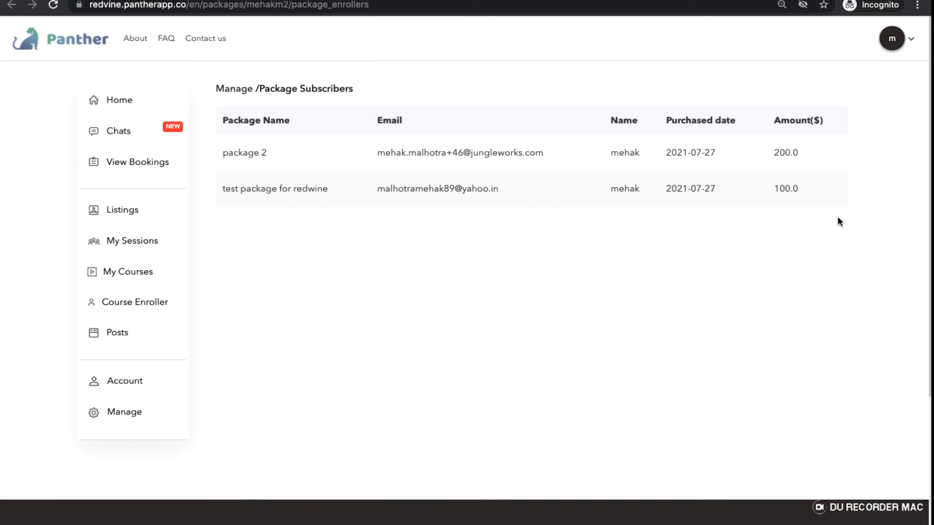
Return to the Manage page, open Promo codes in a new tab, and review the promotions overview
{"action": "left_click", "coordinate": [107, 0]}
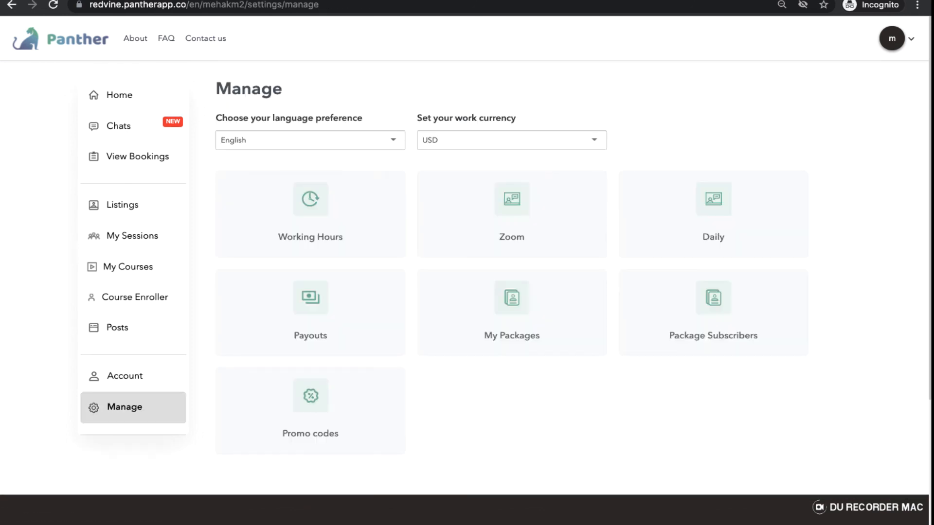
{"action": "scroll", "coordinate": [340, 370], "scroll_direction": "down", "scroll_amount": 3}
{"action": "right_click", "coordinate": [316, 355]}
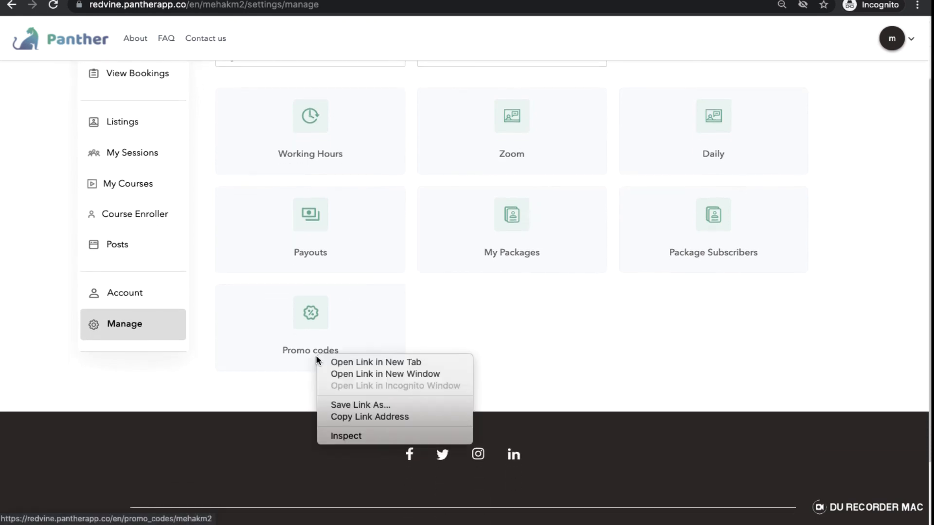
{"action": "left_click", "coordinate": [331, 362]}
{"action": "left_click", "coordinate": [263, 0]}
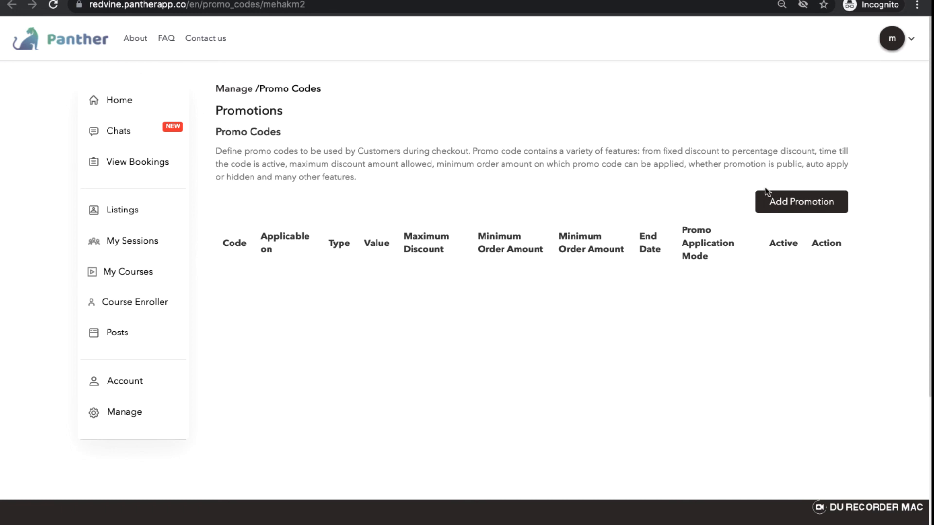
Open the Add Promotion form, review its discount, validity and usage options, and return to the Manage page
{"action": "left_click", "coordinate": [789, 201]}
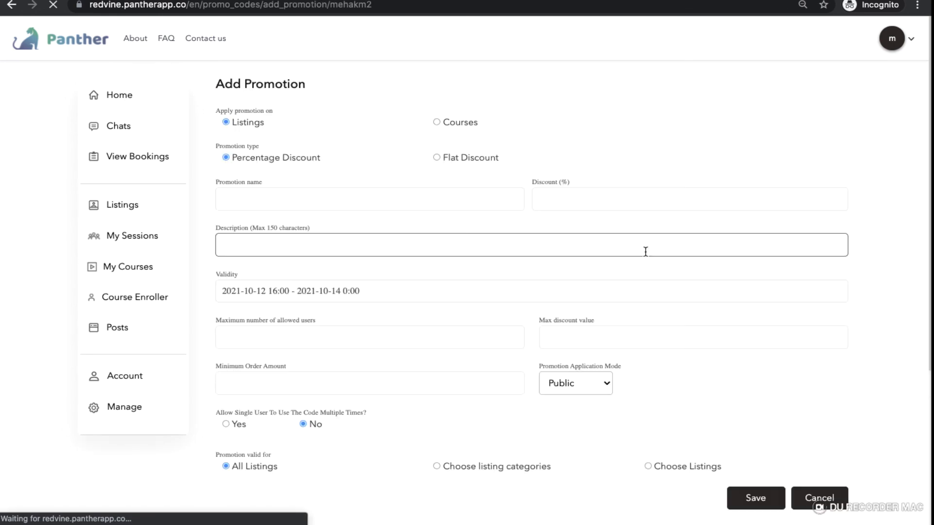
{"action": "scroll", "coordinate": [520, 351], "scroll_direction": "down", "scroll_amount": 5}
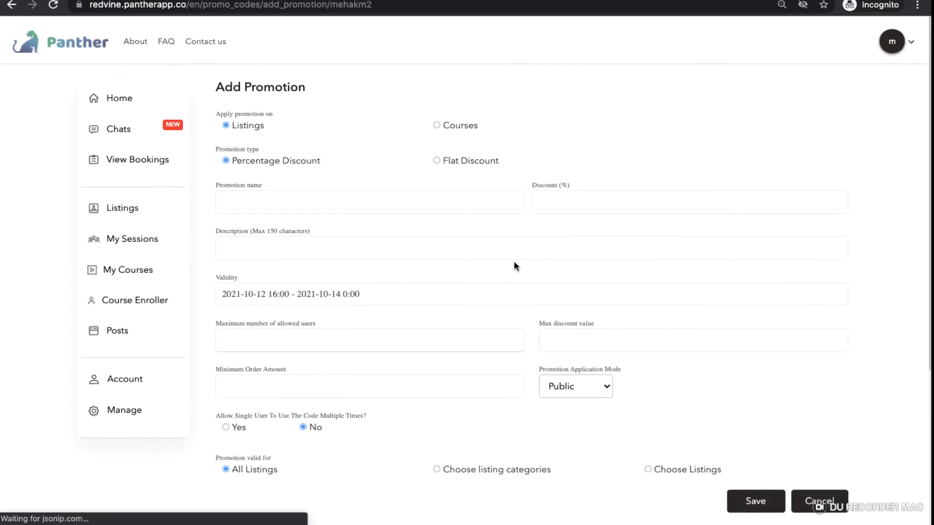
{"action": "left_click", "coordinate": [493, 250]}
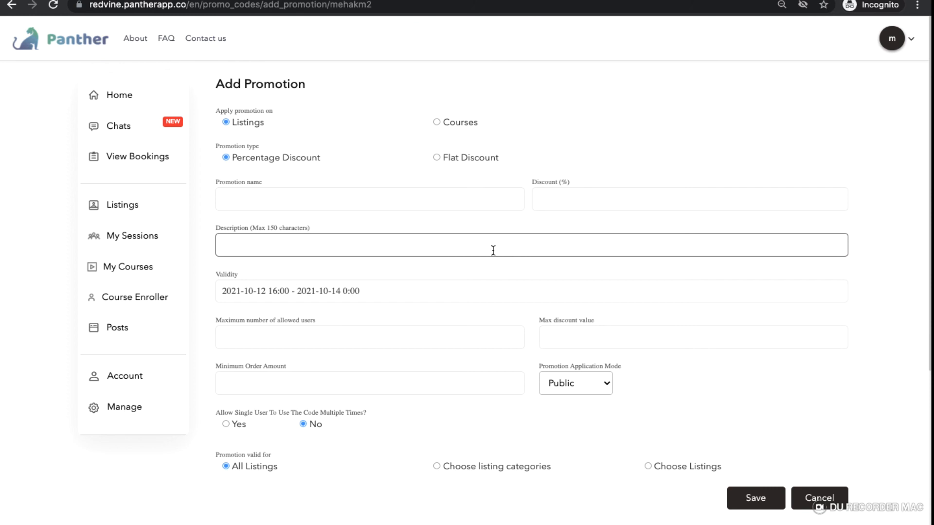
{"action": "left_click", "coordinate": [114, 0]}
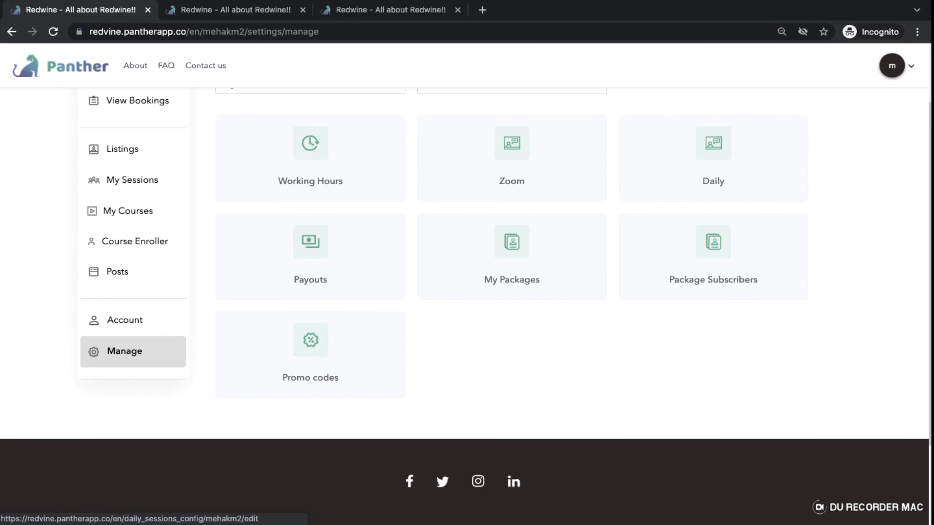
{"action": "scroll", "coordinate": [53, 292], "scroll_direction": "up", "scroll_amount": 3}
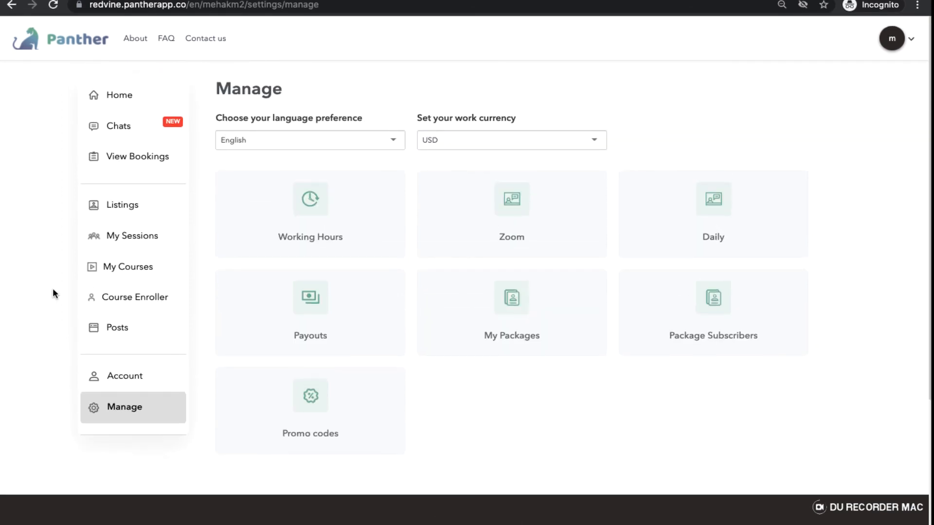